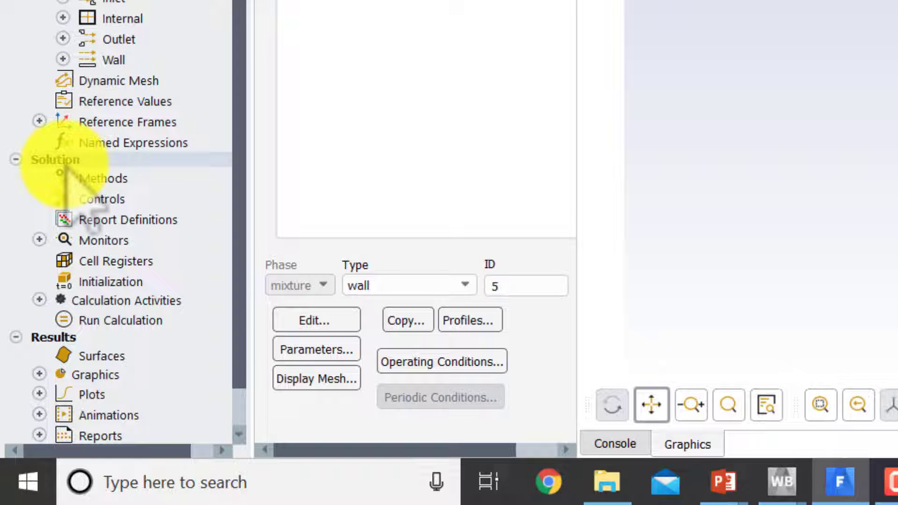
Initialize the flow with Standard Initialization at an X velocity of 1 m/s.
{"action": "left_click", "coordinate": [100, 282]}
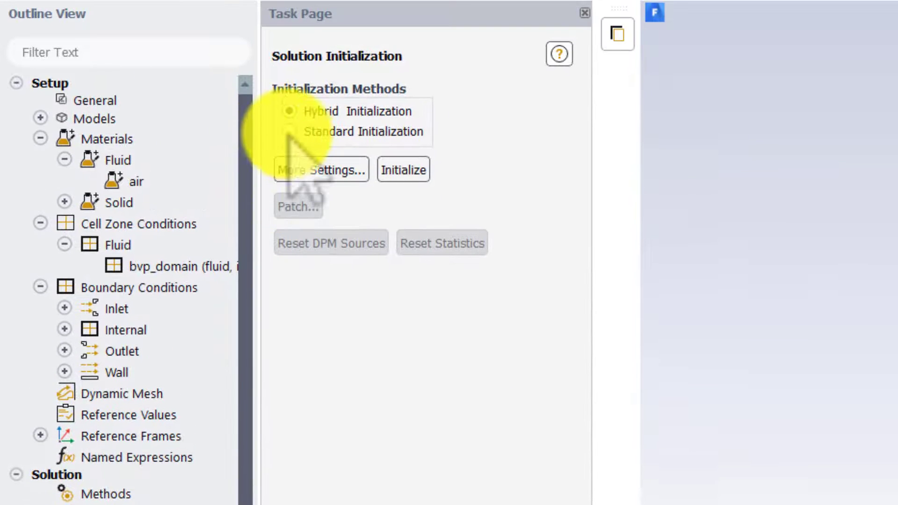
{"action": "left_click", "coordinate": [289, 131]}
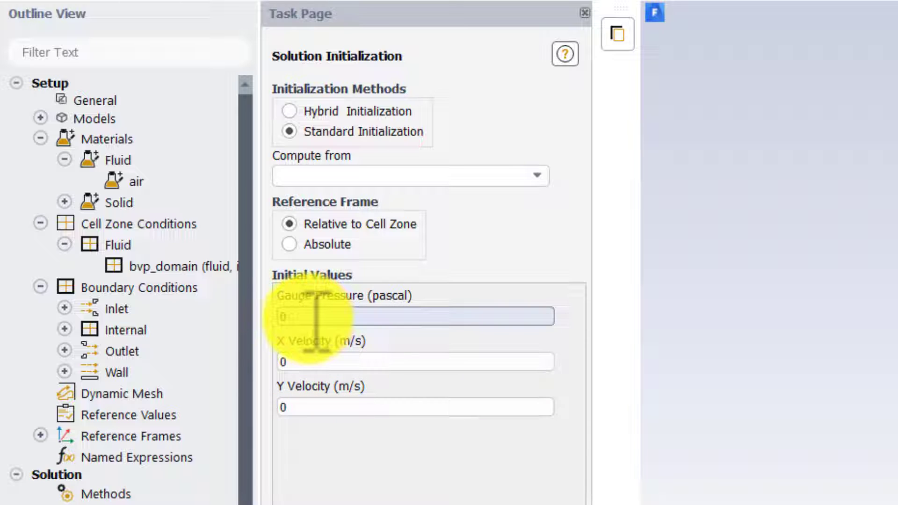
{"action": "left_click_drag", "start_coordinate": [321, 361], "coordinate": [276, 361]}
{"action": "type", "text": "1"}
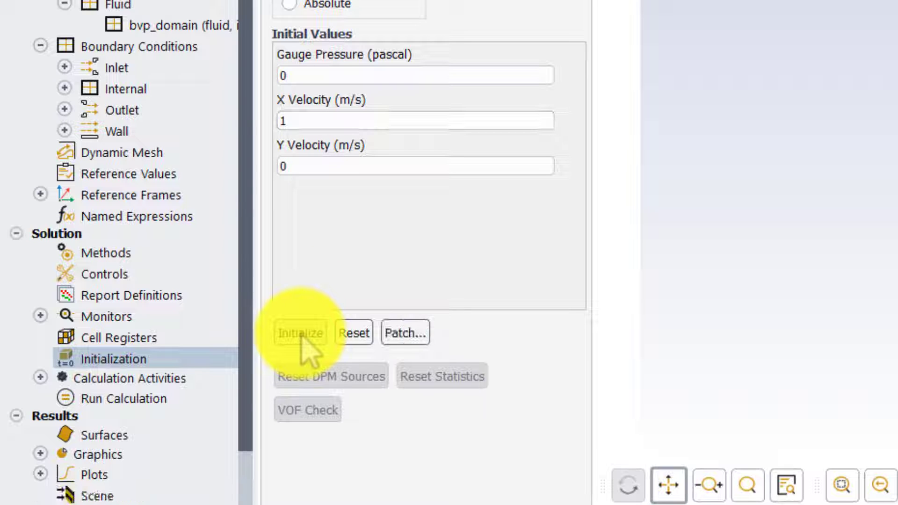
{"action": "left_click", "coordinate": [122, 406]}
Run the solution for 100 iterations.
{"action": "left_click", "coordinate": [121, 403]}
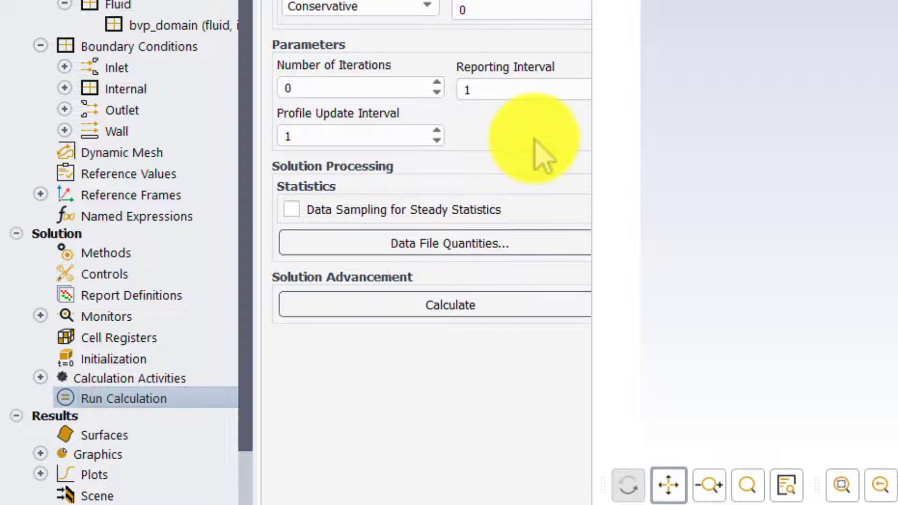
{"action": "double_click", "coordinate": [311, 88]}
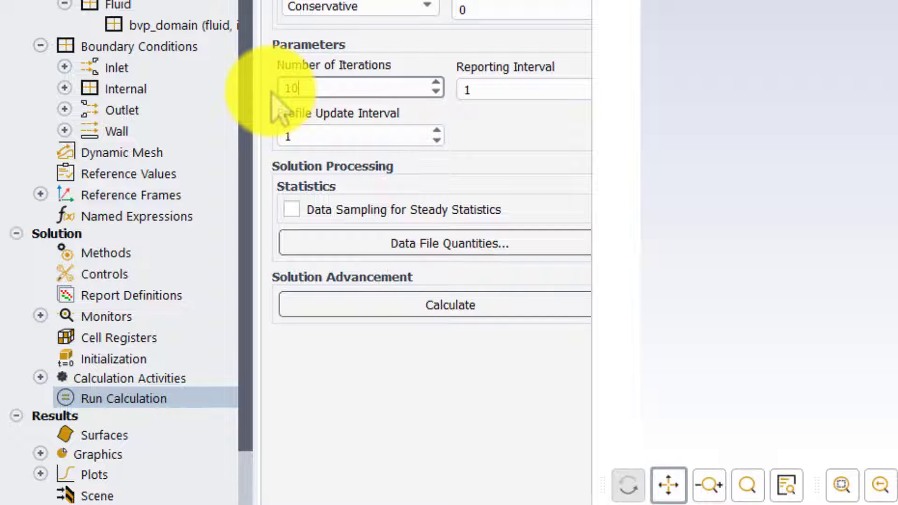
{"action": "left_click", "coordinate": [428, 306]}
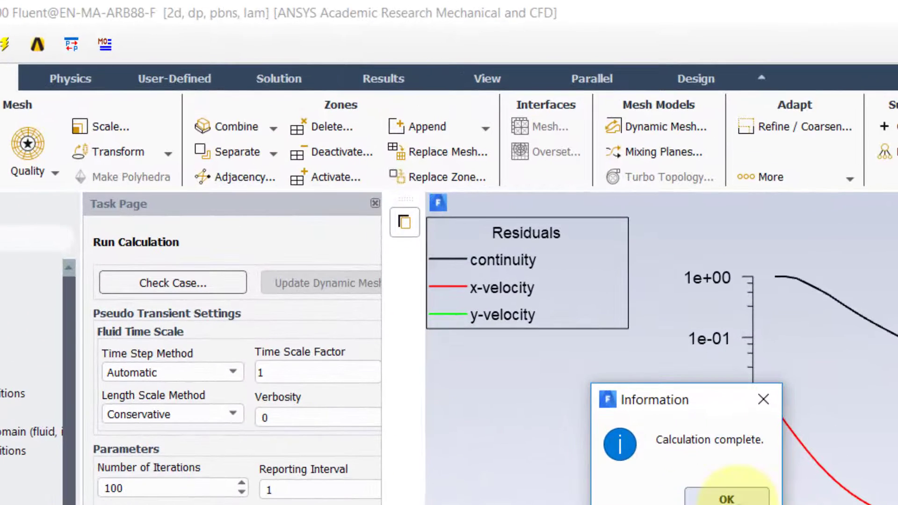
Dismiss the completion message, check the console log, and return to the residual plot.
{"action": "left_click", "coordinate": [732, 499]}
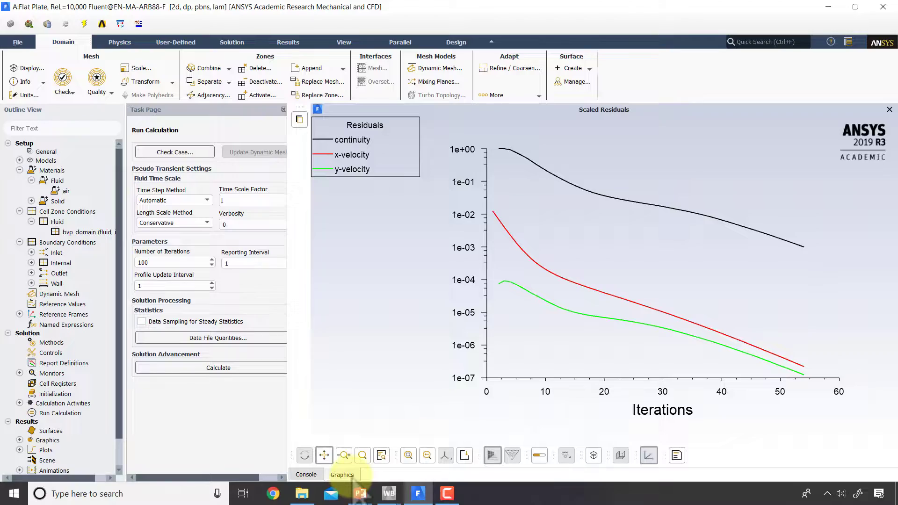
{"action": "left_click", "coordinate": [306, 474]}
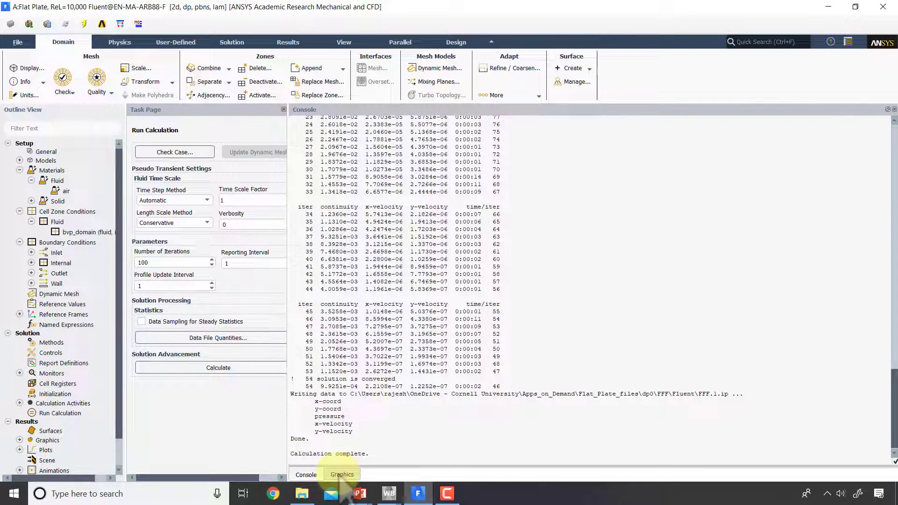
{"action": "left_click", "coordinate": [342, 475]}
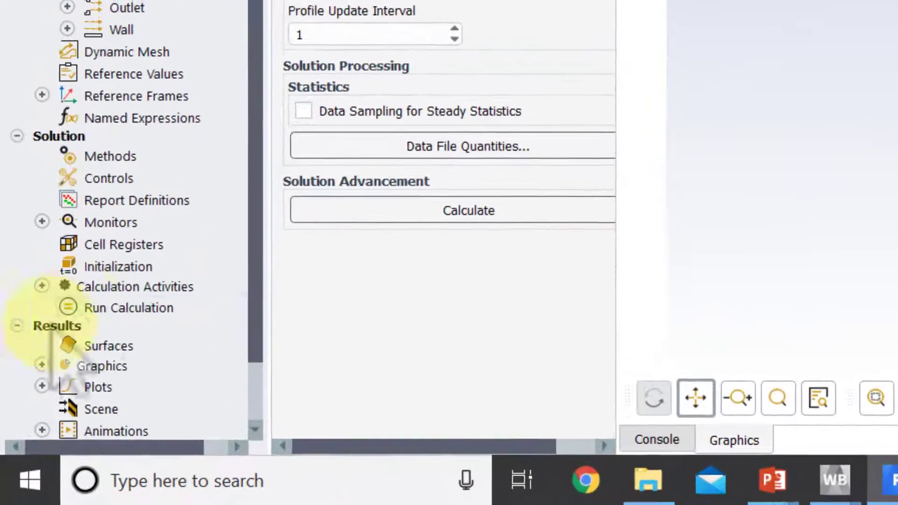
Set continuity, x-velocity and y-velocity absolute residual criteria to 1e-6.
{"action": "left_click", "coordinate": [42, 220]}
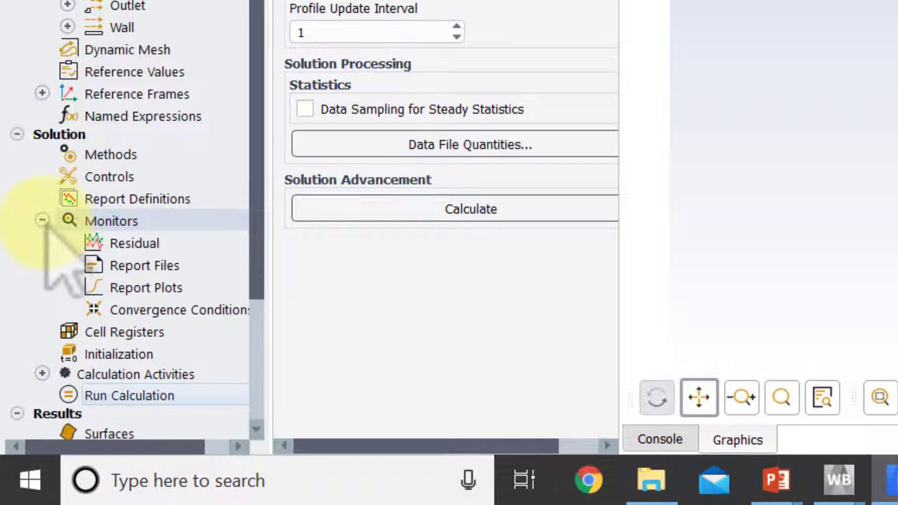
{"action": "double_click", "coordinate": [145, 244]}
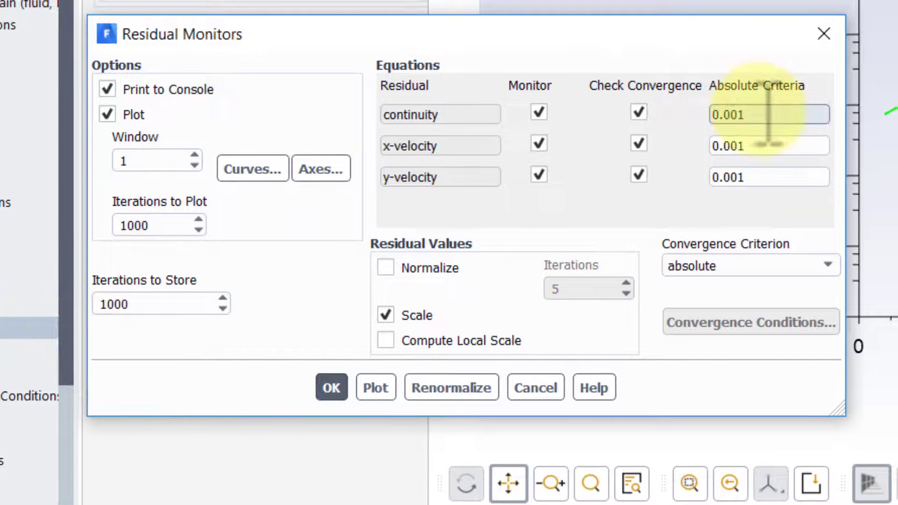
{"action": "left_click_drag", "start_coordinate": [768, 115], "coordinate": [699, 116]}
{"action": "type", "text": "1e-6"}
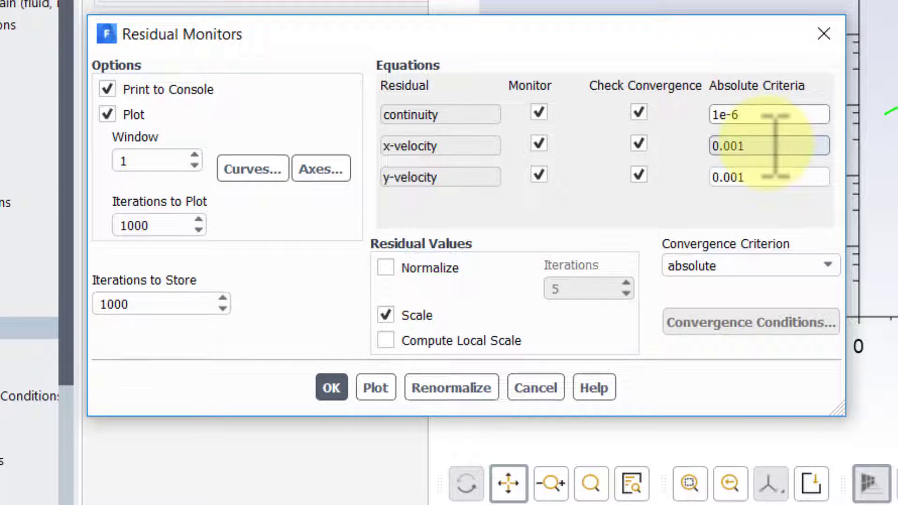
{"action": "left_click_drag", "start_coordinate": [776, 146], "coordinate": [668, 145]}
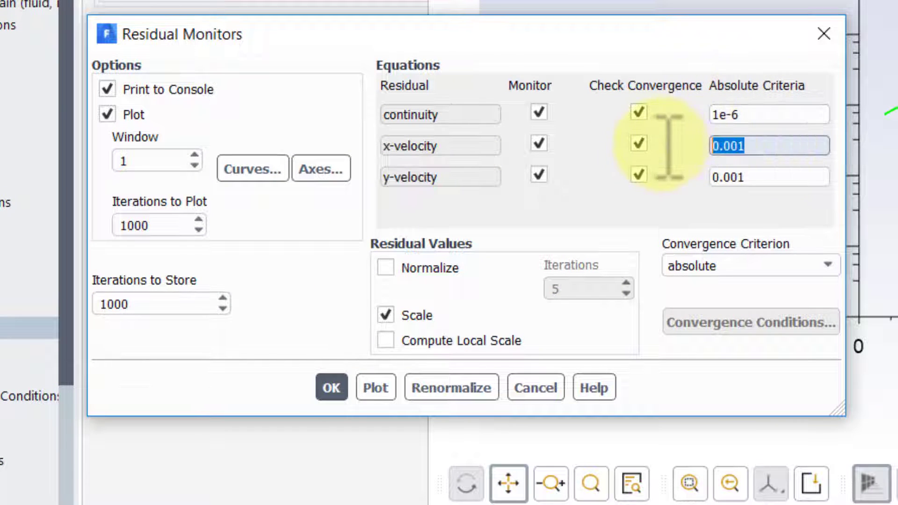
{"action": "type", "text": "1e-6"}
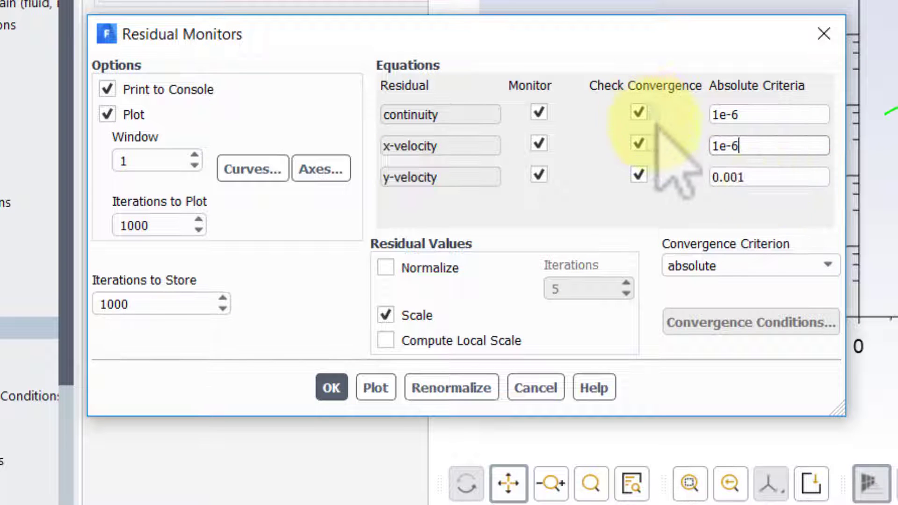
{"action": "left_click_drag", "start_coordinate": [792, 177], "coordinate": [658, 177]}
{"action": "type", "text": "1e-6"}
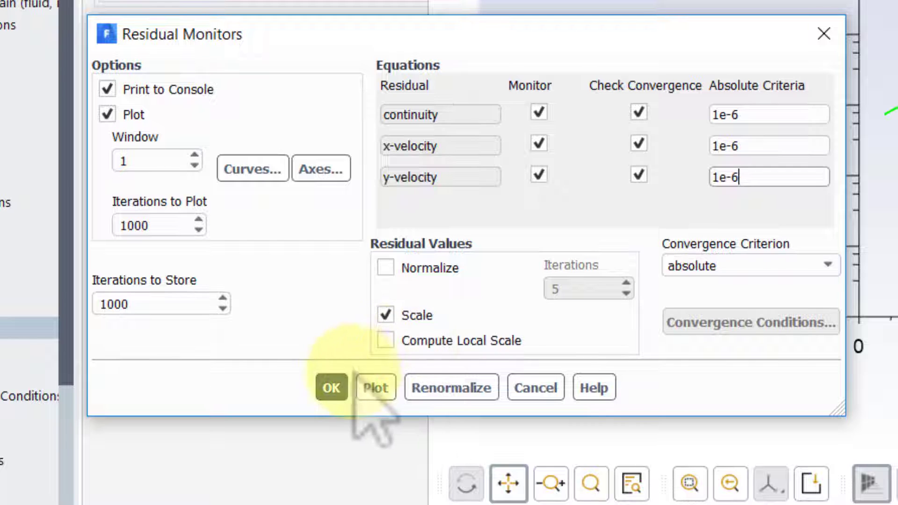
{"action": "left_click", "coordinate": [332, 388]}
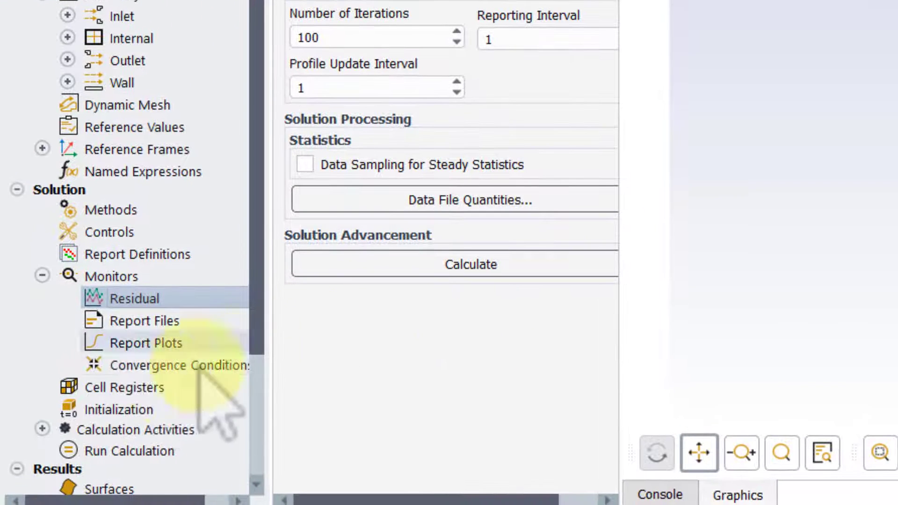
Rerun the calculation with the tighter criteria and confirm convergence at iteration 95 in the console.
{"action": "left_click", "coordinate": [142, 450]}
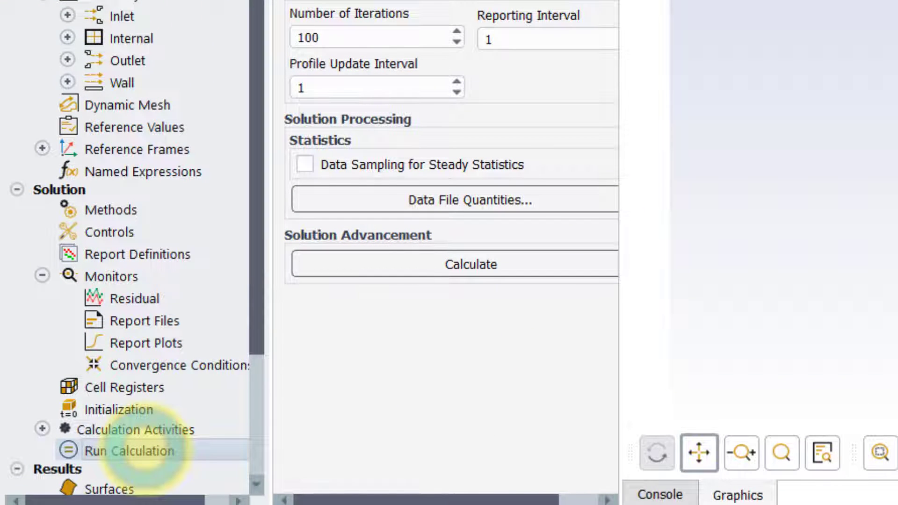
{"action": "left_click", "coordinate": [412, 262]}
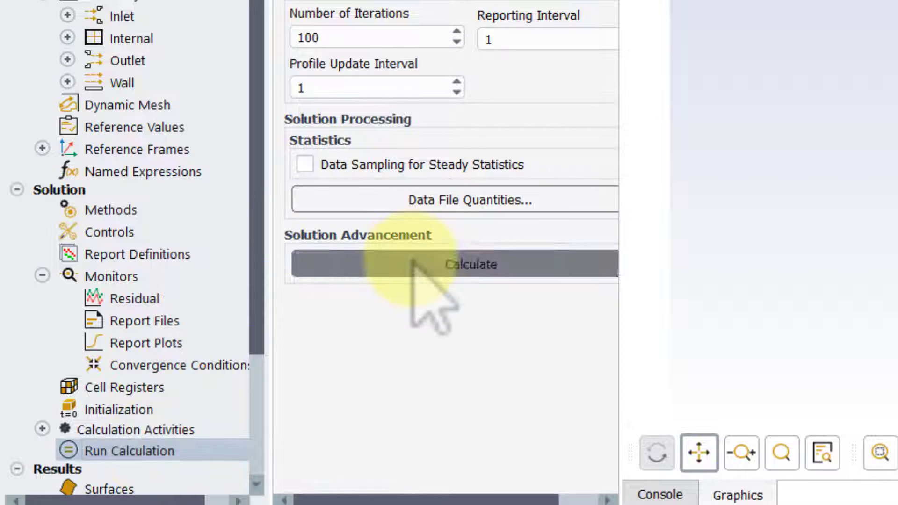
{"action": "left_click", "coordinate": [447, 131]}
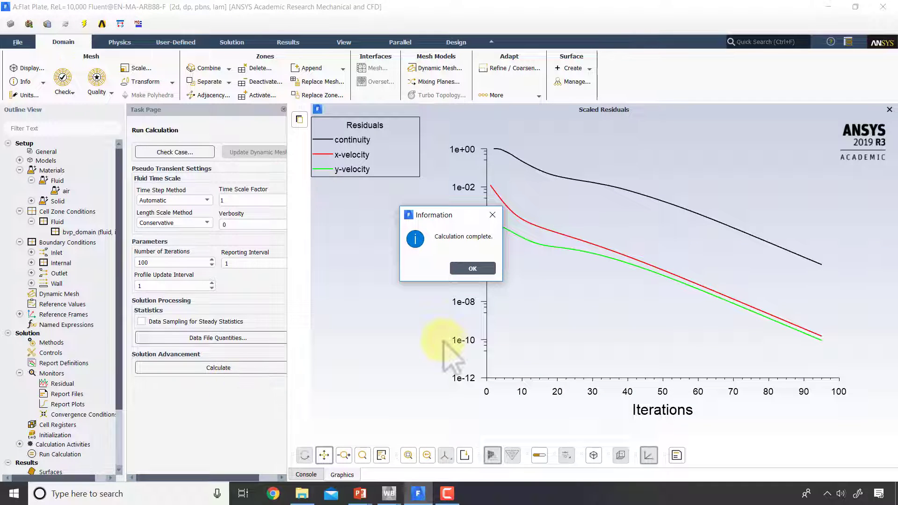
{"action": "left_click", "coordinate": [472, 269]}
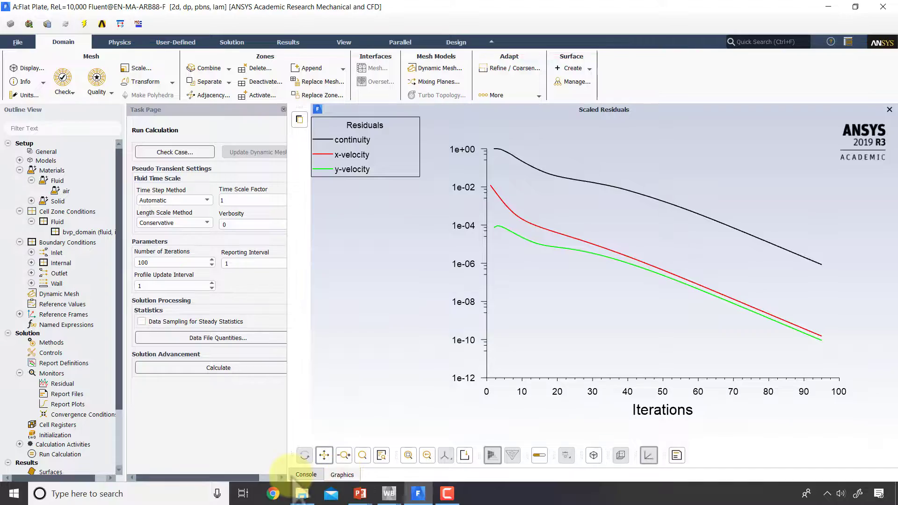
{"action": "left_click", "coordinate": [306, 475]}
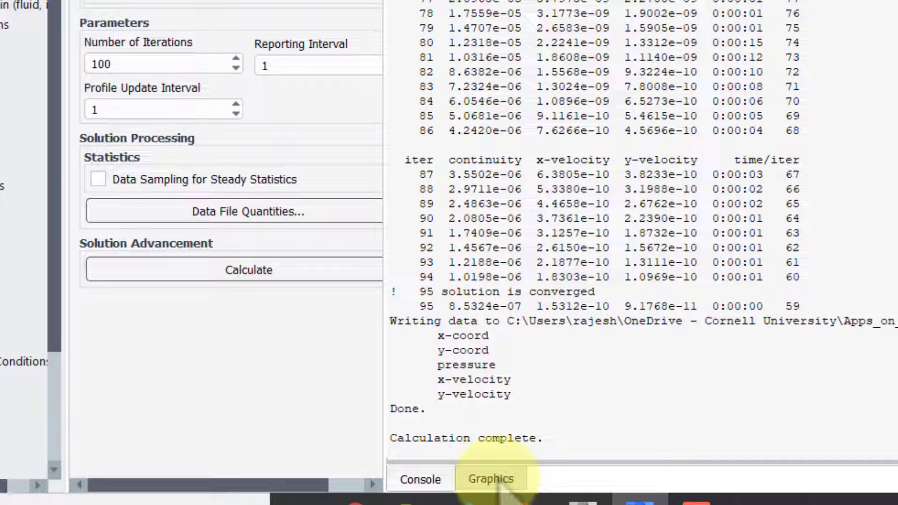
{"action": "key", "text": "alt+Tab"}
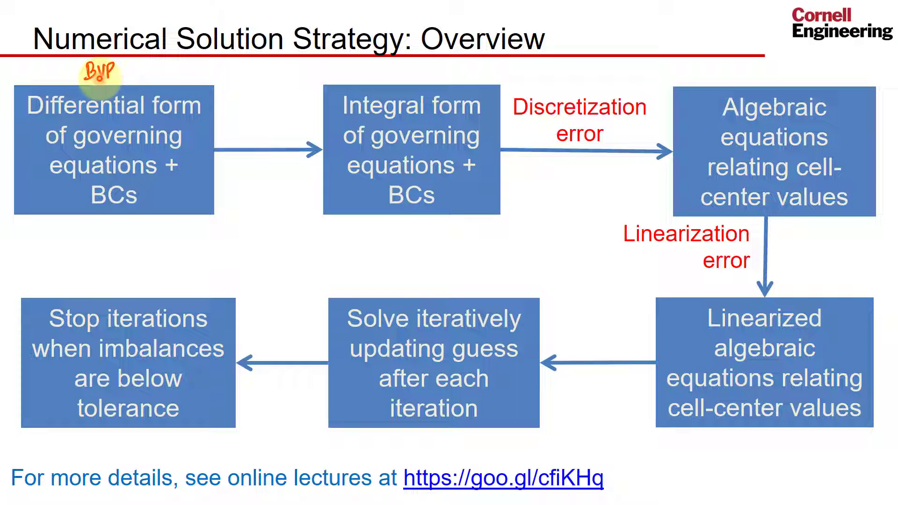
Advance the lecture slideshow one slide, then return to Fluent.
{"action": "key", "text": "Right"}
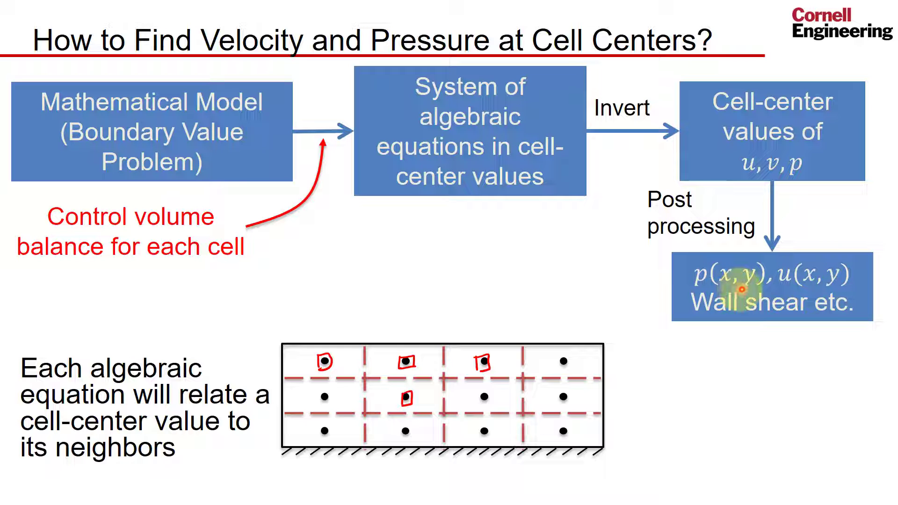
{"action": "key", "text": "alt+Tab"}
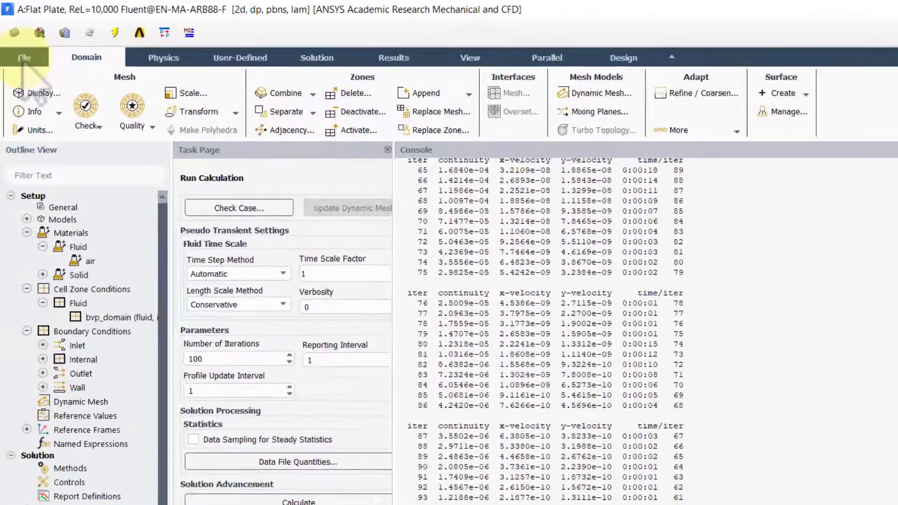
Save the Fluent project and bring up the File menu's Close Fluent option.
{"action": "left_click", "coordinate": [18, 42]}
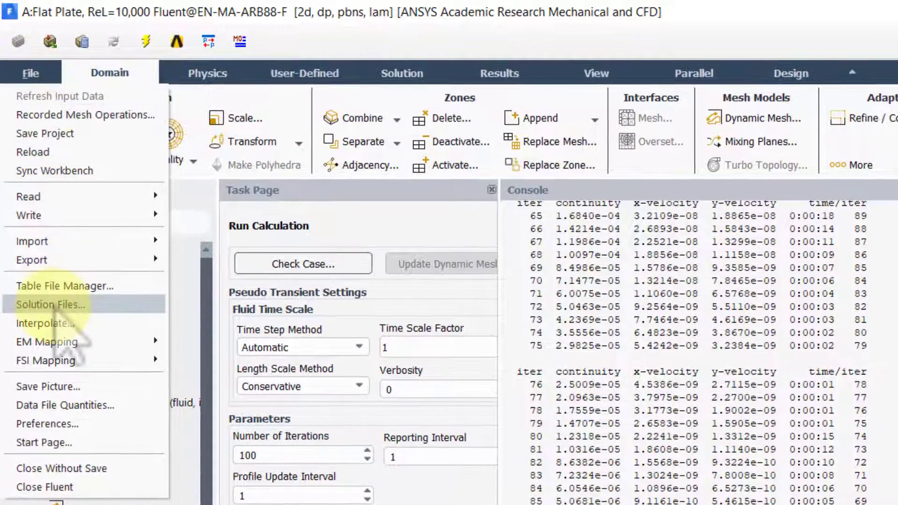
{"action": "left_click", "coordinate": [47, 134]}
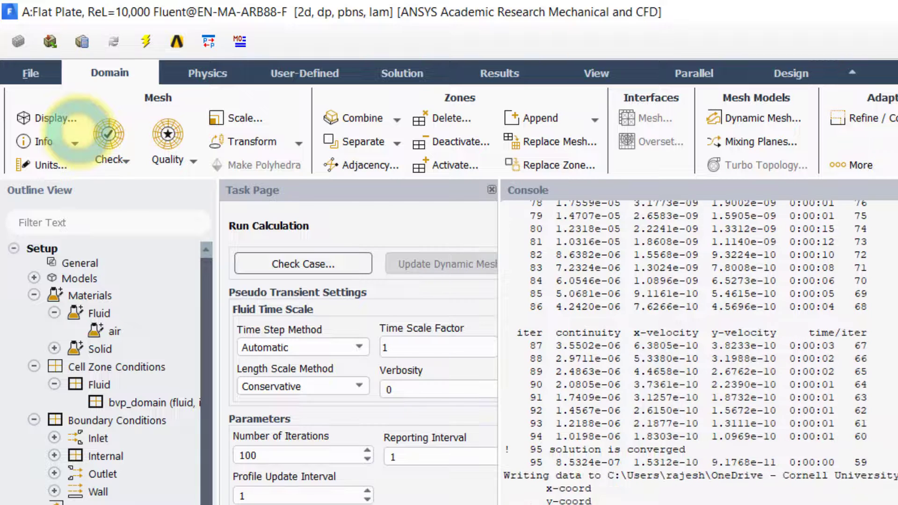
{"action": "left_click", "coordinate": [31, 73]}
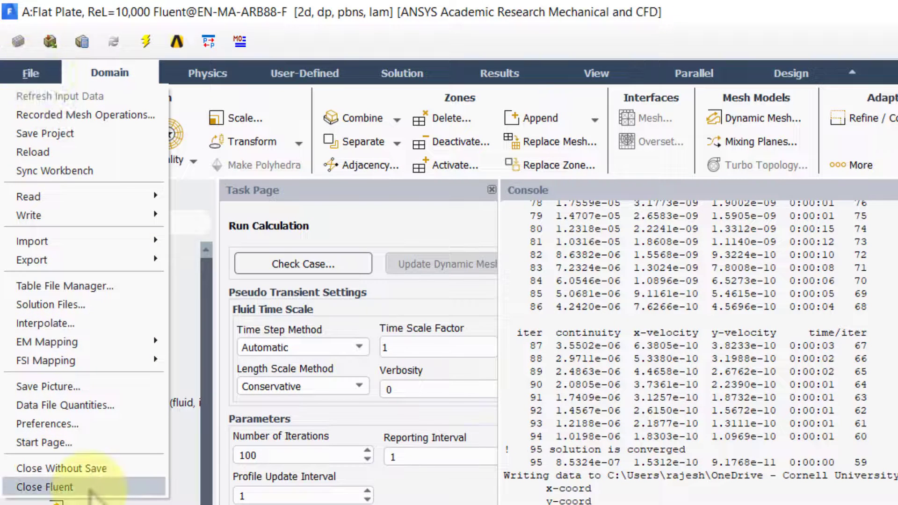